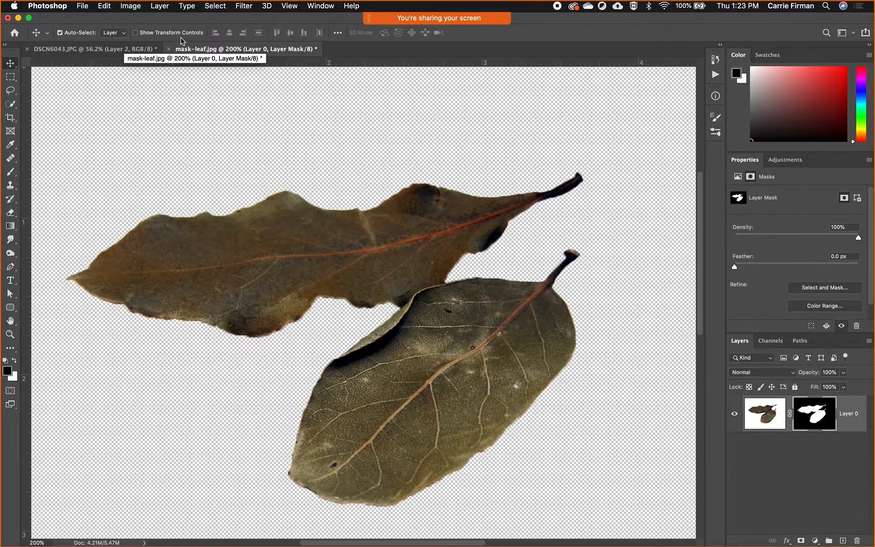
Check the image size of mask-leaf.jpg, accept it without changes, and return to the DSCN6043.JPG document.
left_click(131, 6)
left_click(140, 85)
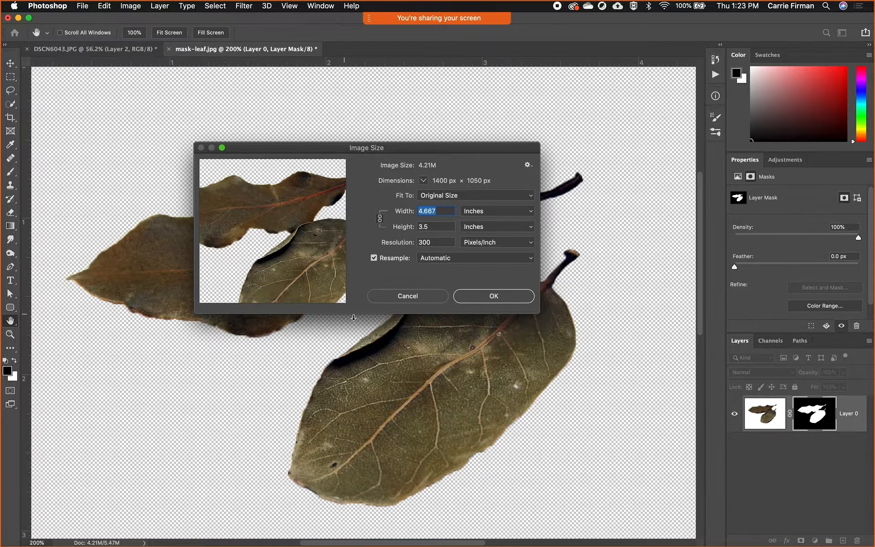
left_click(511, 296)
left_click(136, 53)
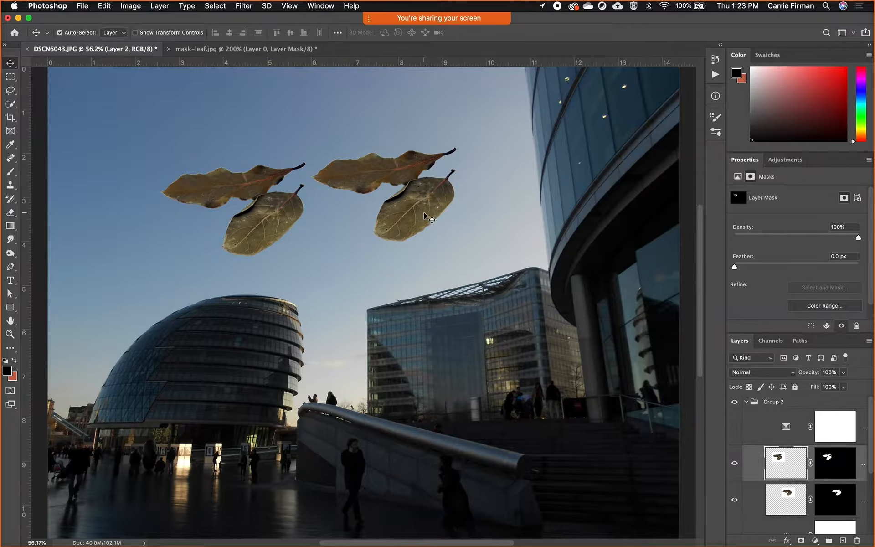
Hide the Layer 2 leaves and shift the Layer 1 leaves slightly higher in the sky.
left_click(395, 172)
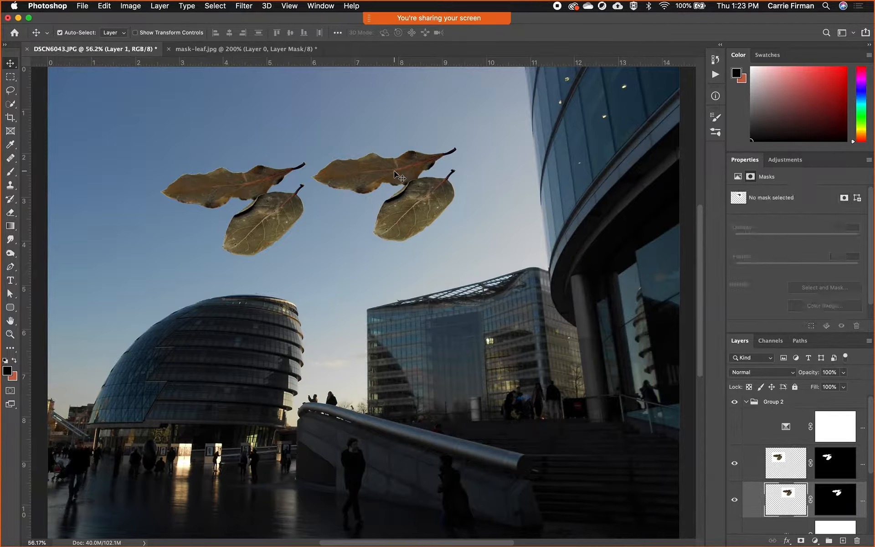
left_click(734, 463)
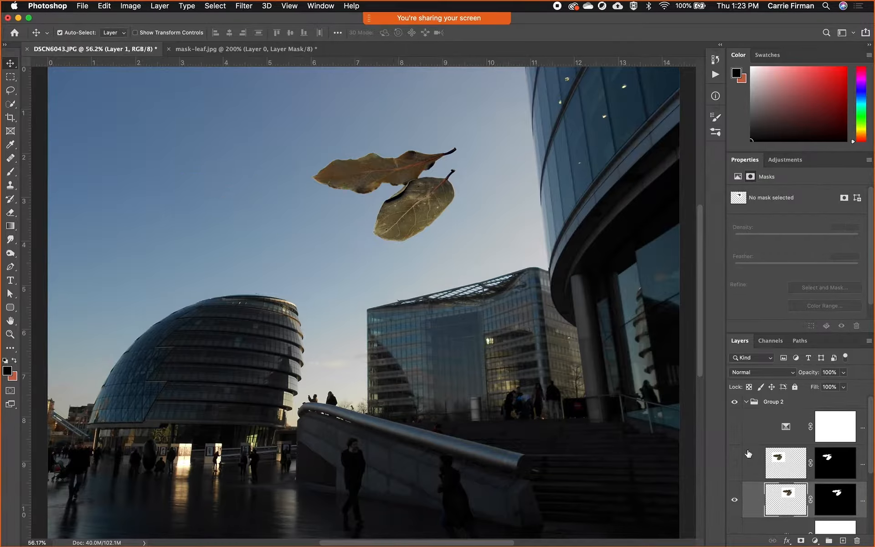
scroll(751, 438, "down", 2)
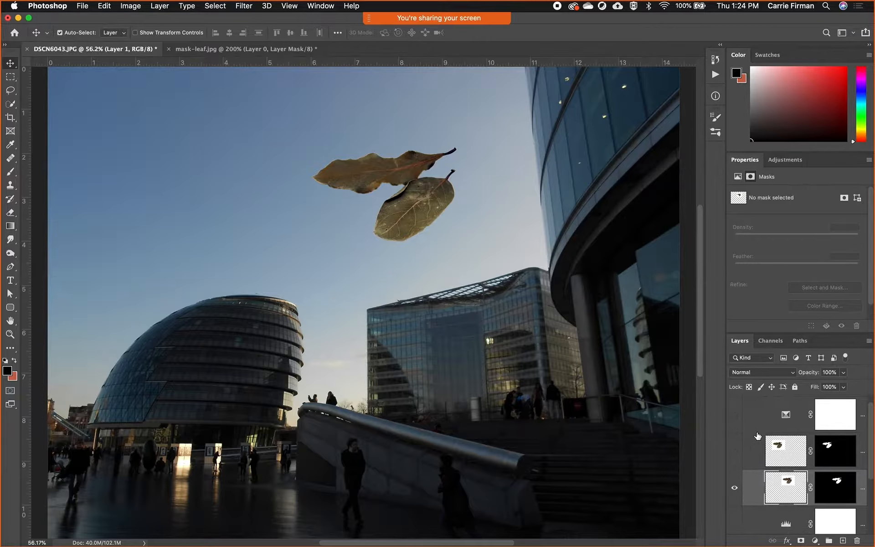
scroll(757, 436, "down", 2)
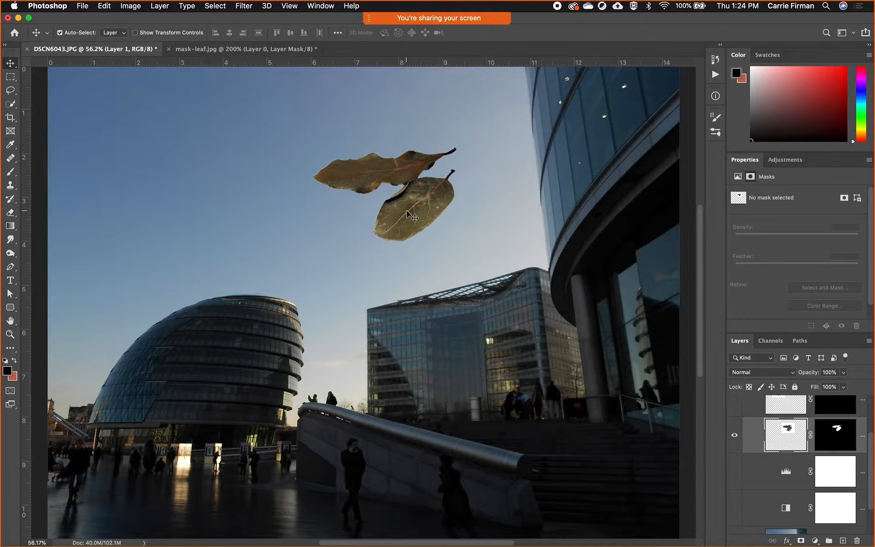
mouse_move(406, 210)
left_mouse_down()
mouse_move(323, 227)
mouse_move(324, 247)
mouse_move(359, 187)
mouse_move(449, 195)
mouse_move(324, 187)
mouse_move(394, 170)
mouse_move(397, 197)
left_mouse_up()
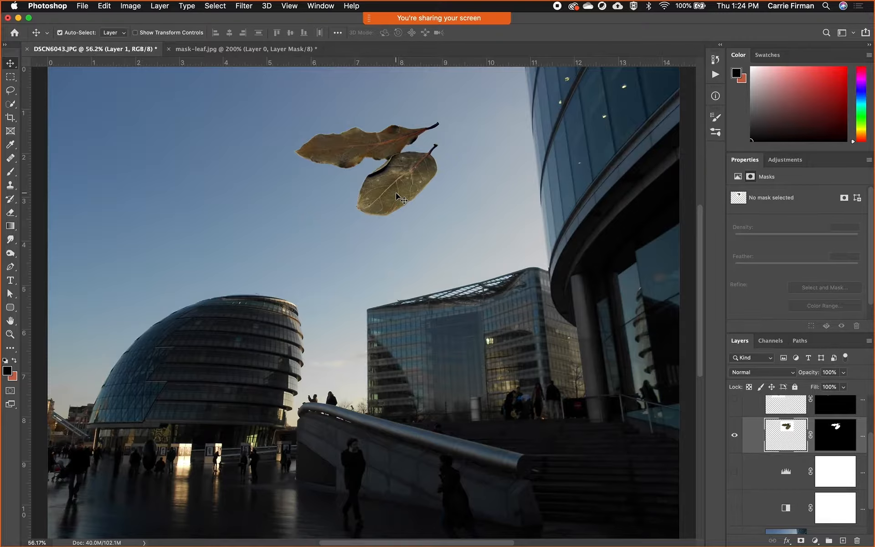
Scale the Layer 1 leaves down proportionally to about 20%, undoing the uneven stretch made along the way.
key("super+t")
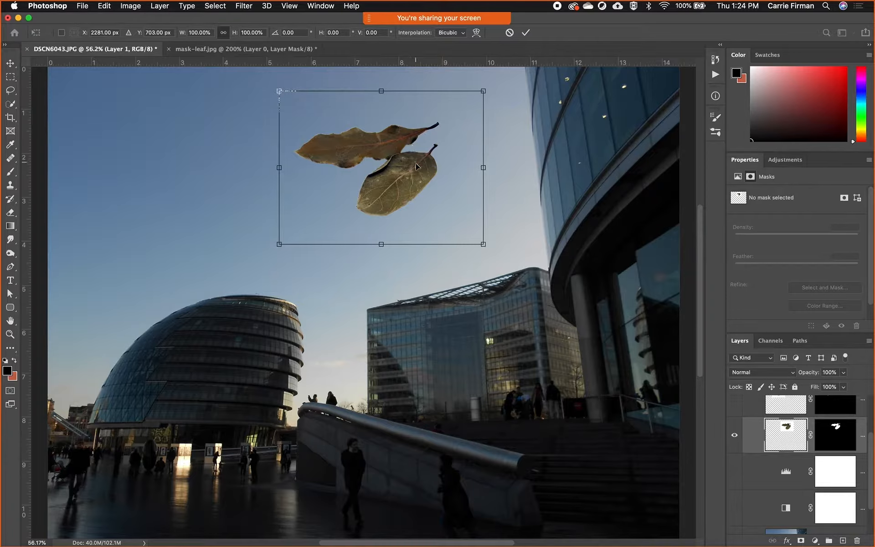
left_click_drag(484, 90, 490, 109)
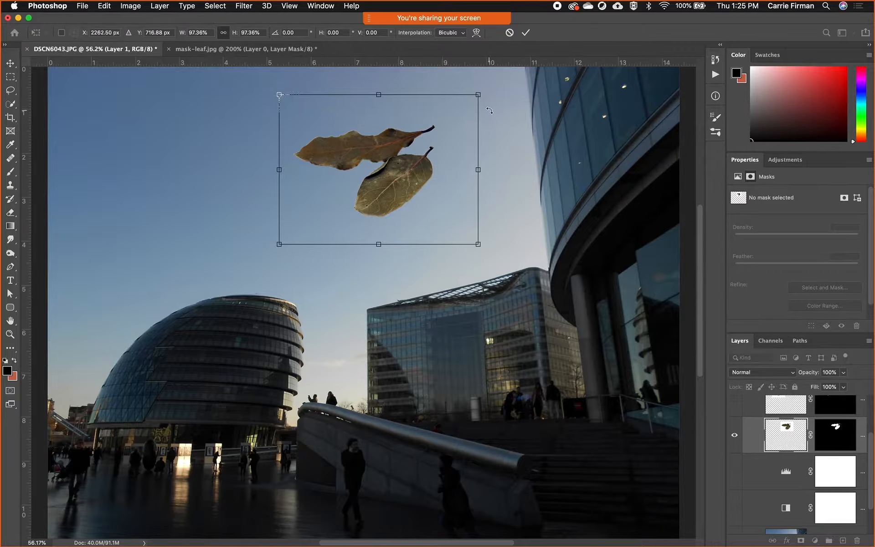
left_click_drag(473, 112, 521, 80)
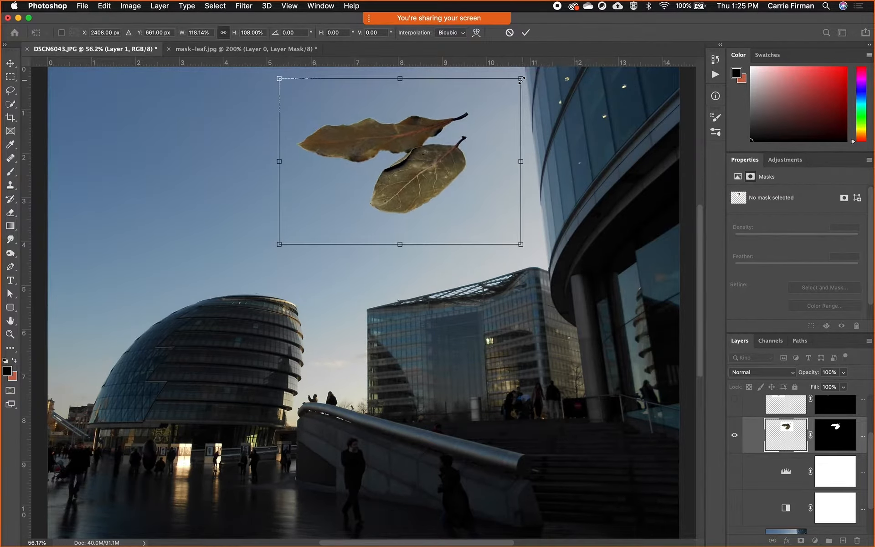
key("super+z")
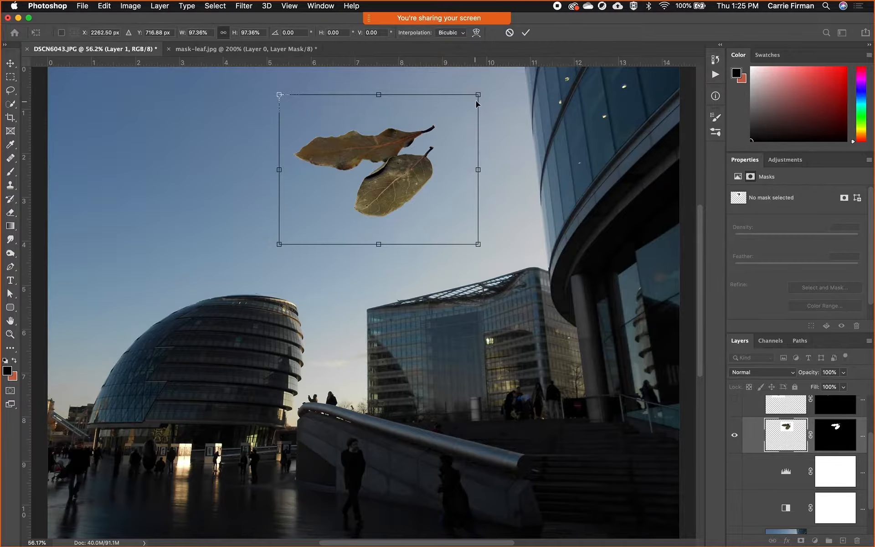
left_click_drag(478, 95, 320, 212)
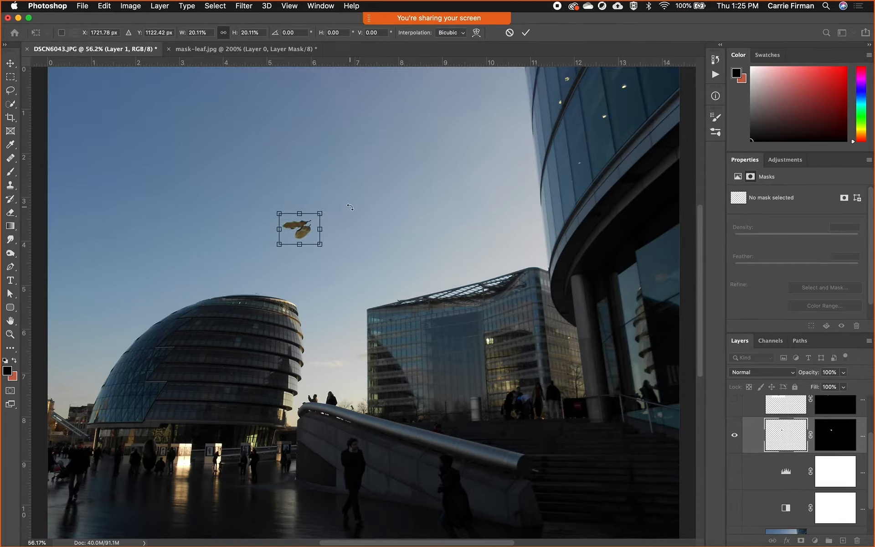
key("Return")
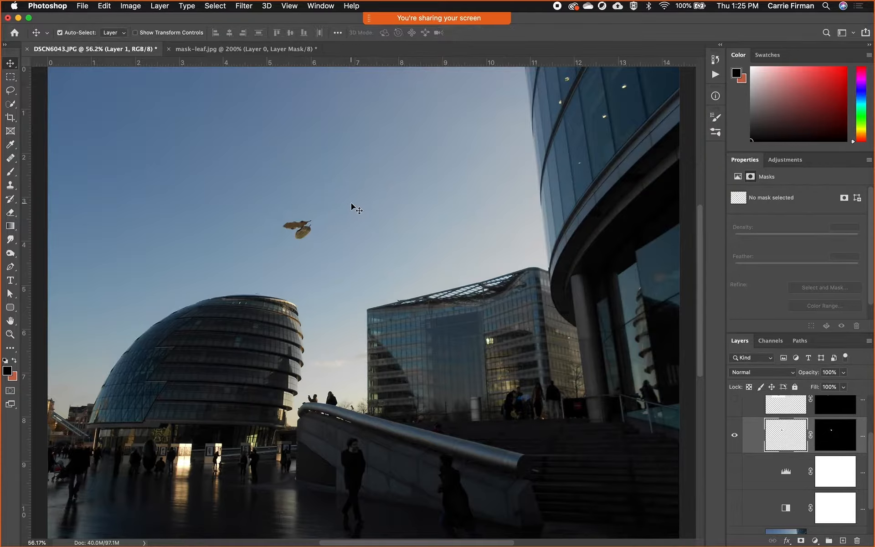
Enlarge the shrunken leaves beyond their original size and undo the scalings of Layer 1.
key("super+t")
left_click_drag(321, 245, 579, 462)
left_click_drag(457, 328, 420, 186)
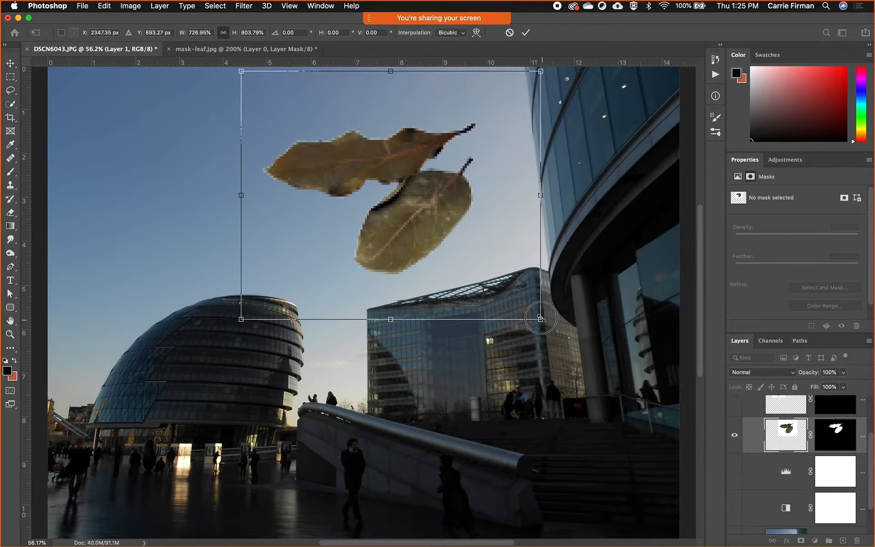
left_click_drag(541, 318, 528, 303)
key("Return")
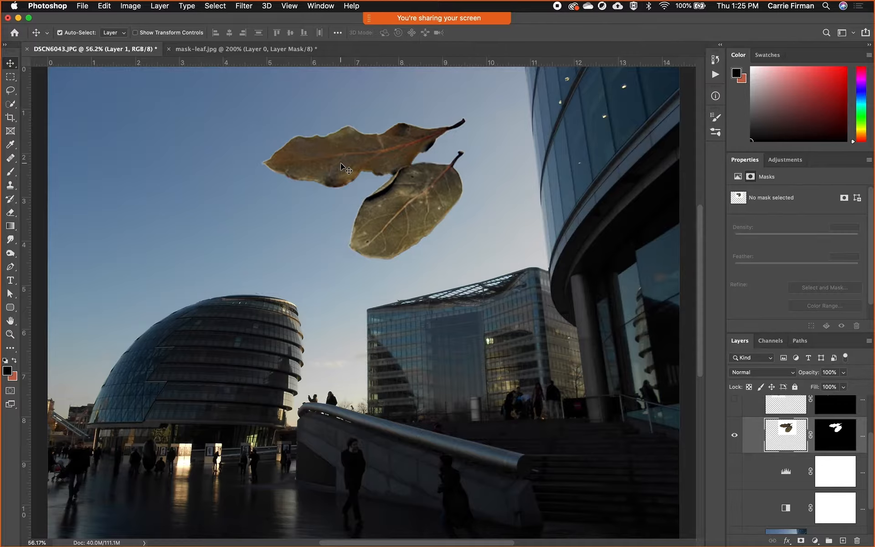
key("super+shift+t")
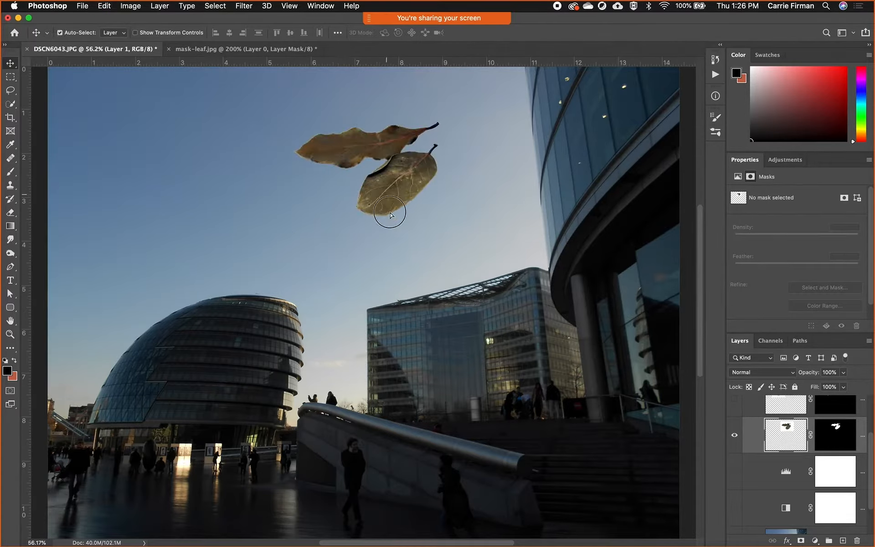
Move the leaves slightly lower in the sky and convert Layer 1 to a smart object.
left_click_drag(384, 179, 403, 217)
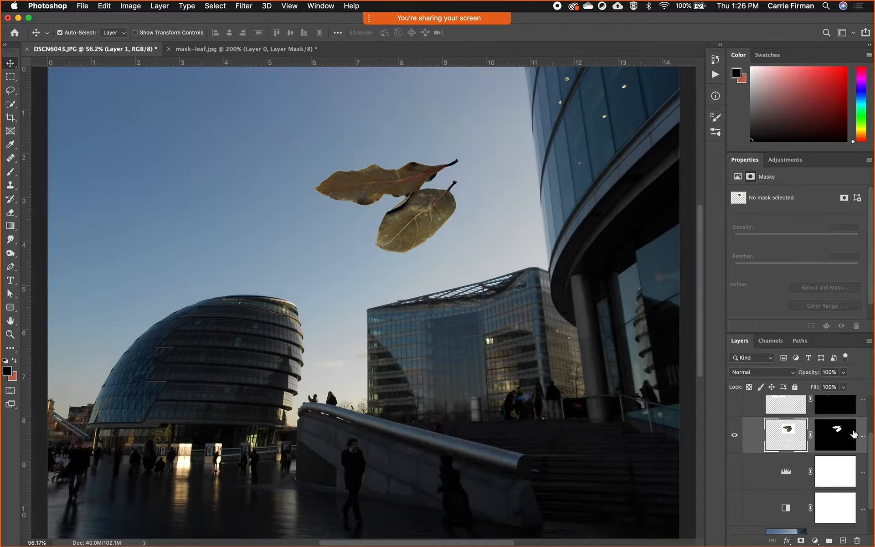
right_click(751, 438)
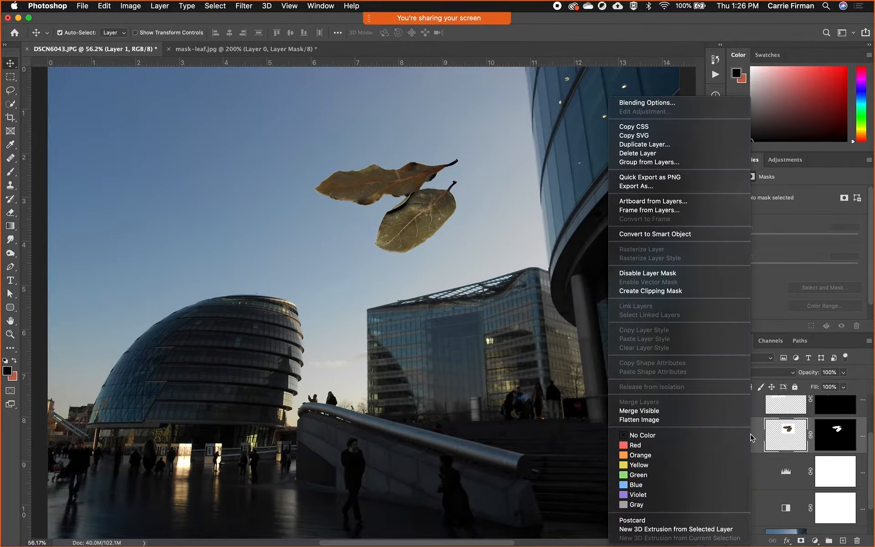
left_click(678, 239)
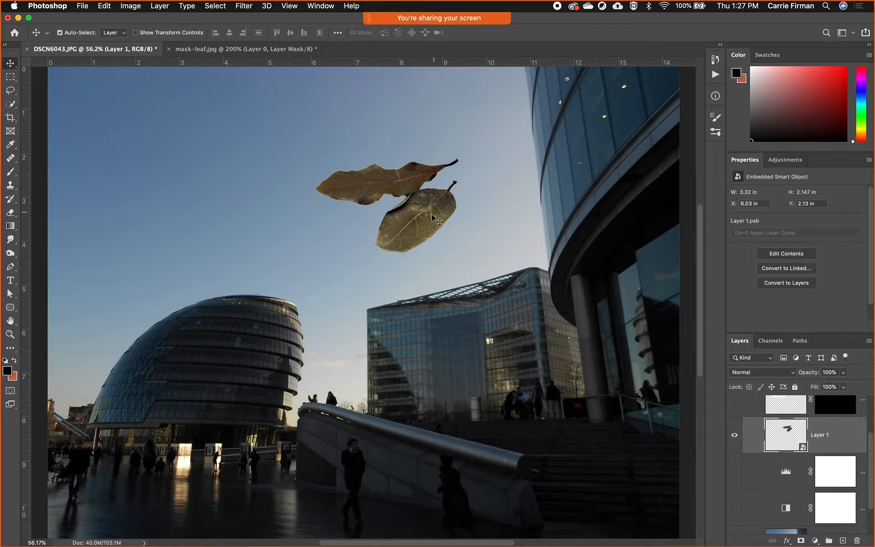
key("super+t")
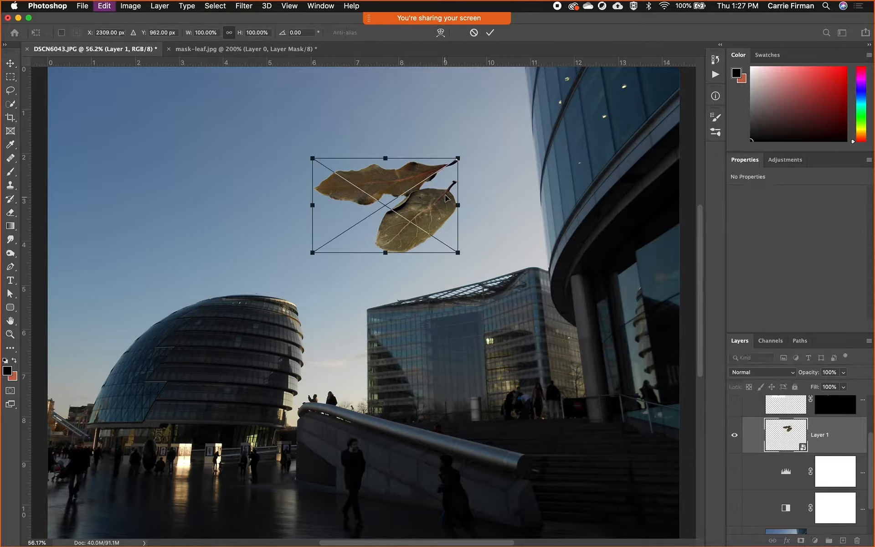
left_click_drag(458, 158, 373, 213)
key("Escape")
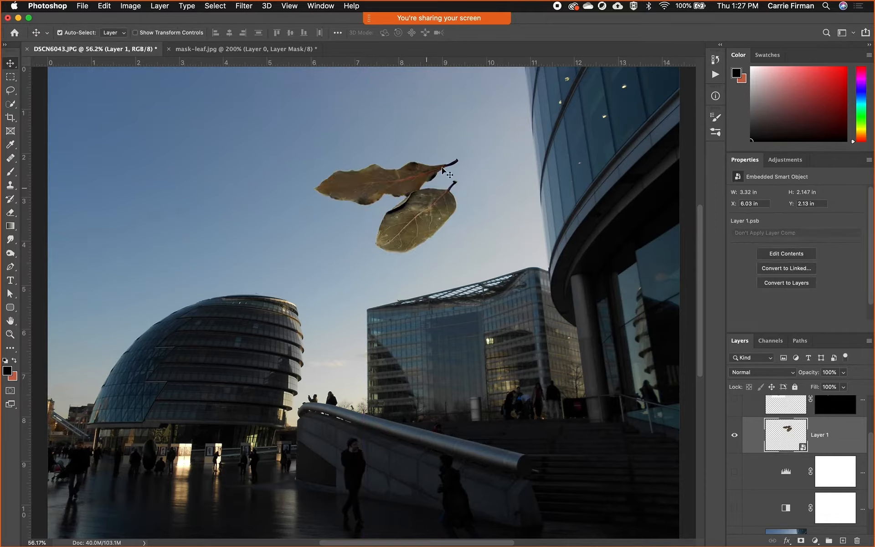
Scale the Layer 1 smart object down proportionally to about 1.19 in wide.
key("super+t")
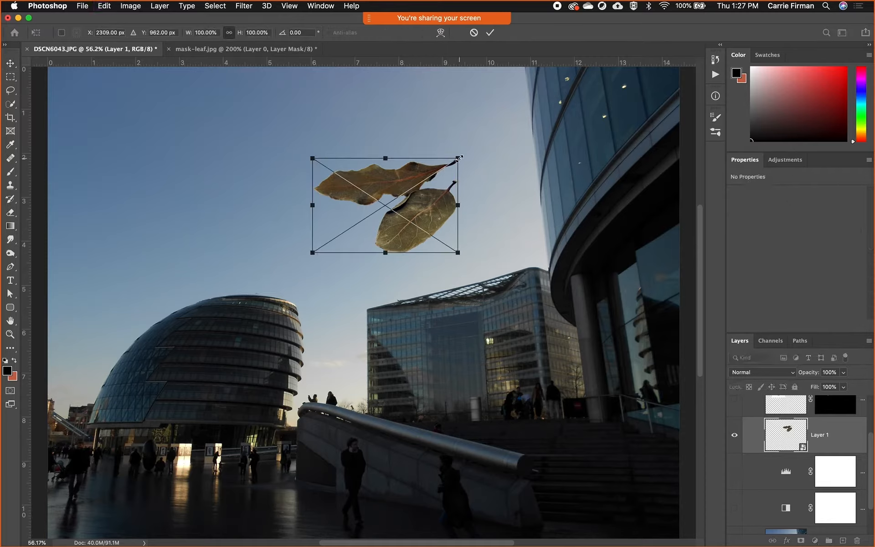
left_click_drag(457, 157, 358, 207)
key("Return")
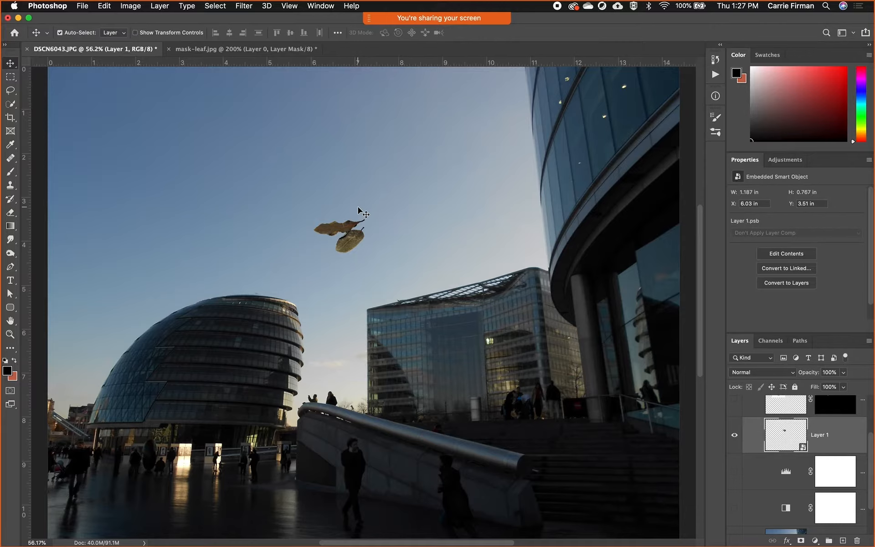
Enlarge the Layer 1 smart object proportionally to about 113.65%.
key("ctrl+t")
left_click_drag(367, 219, 486, 158)
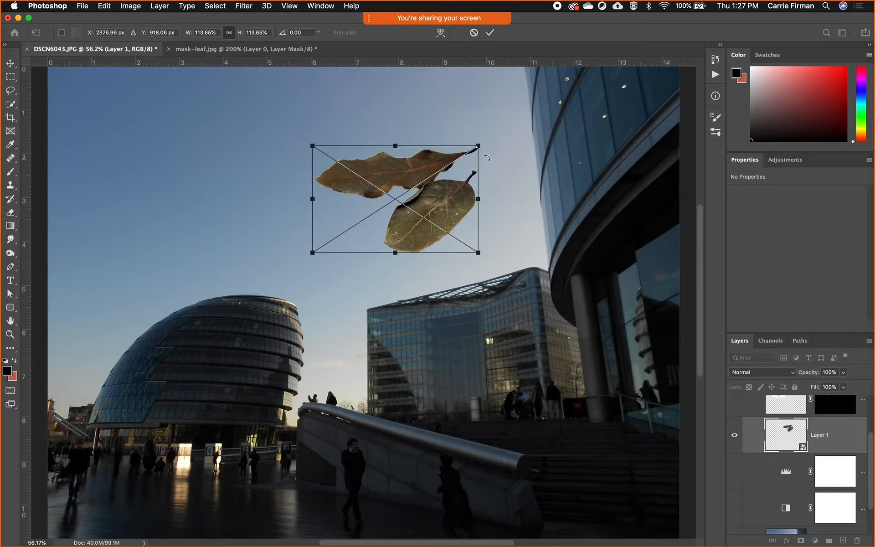
key("Return")
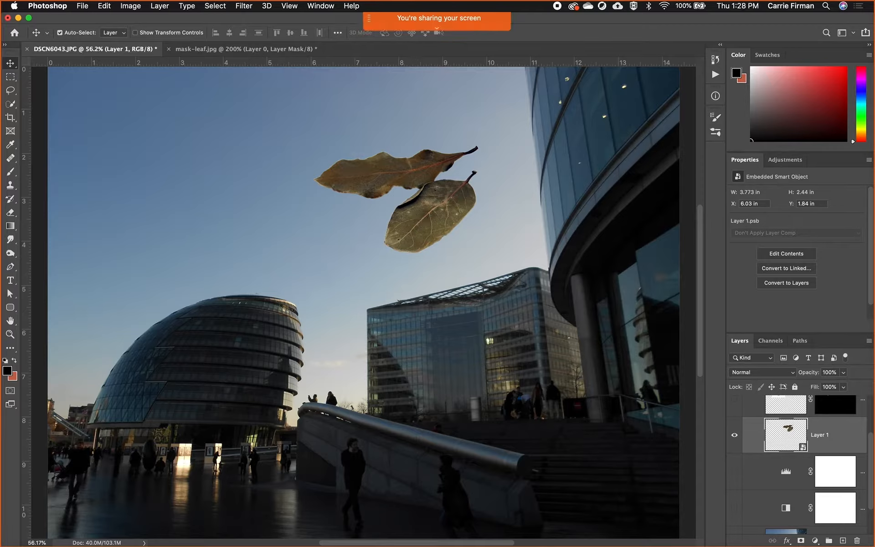
Duplicate the Layer 1 smart object twice, placing one copy beside the original in the sky and the other lower over the buildings.
scroll(768, 454, "up", 3)
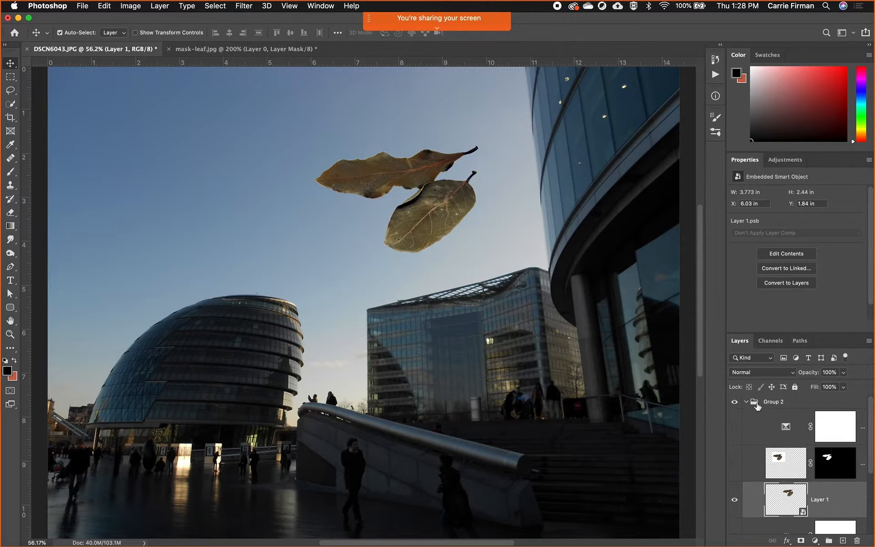
scroll(833, 461, "down", 2)
left_click_drag(784, 449, 843, 542)
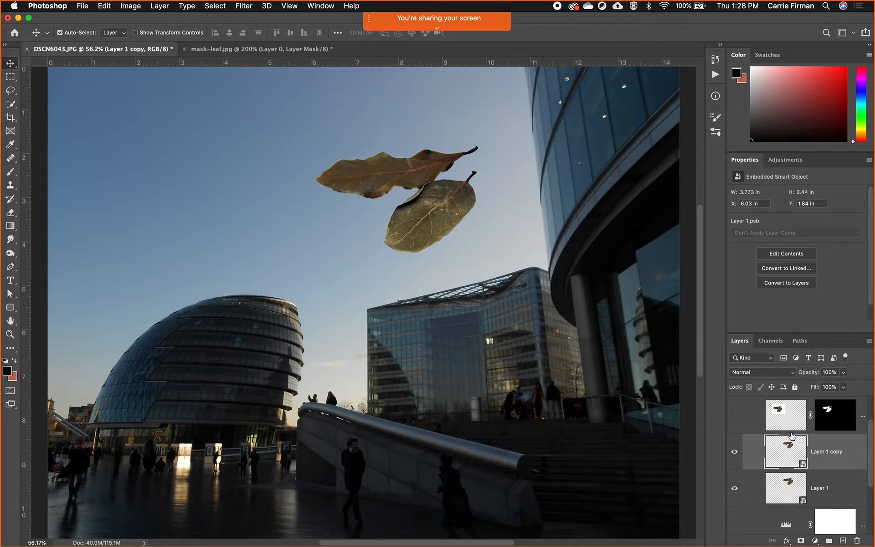
left_click_drag(437, 212, 265, 212)
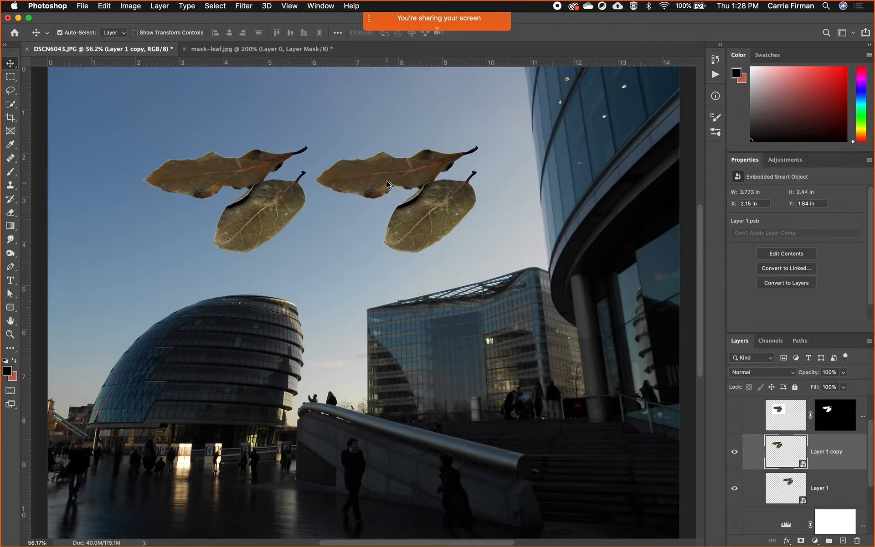
left_click_drag(387, 184, 310, 320)
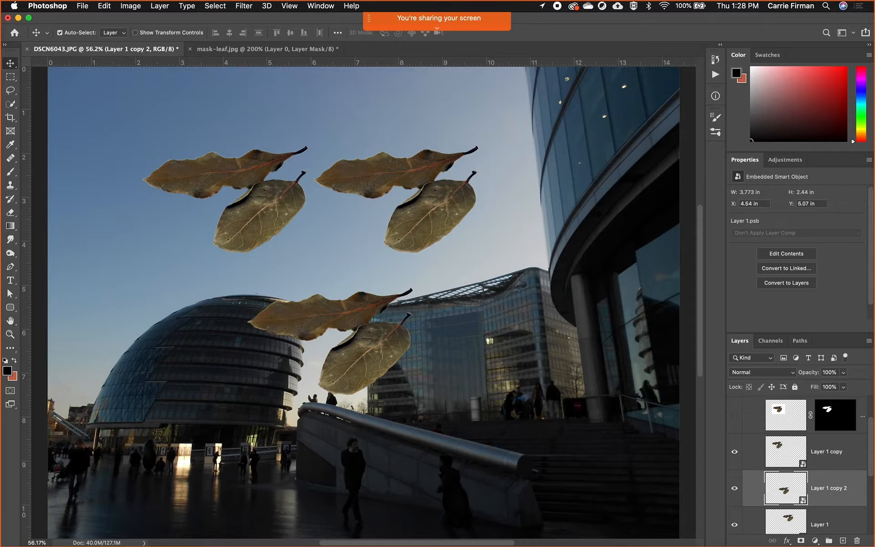
Delete both copies of the leaves, keeping only the original Layer 1 smart object.
key("BackSpace")
left_click_drag(281, 228, 257, 243)
key("BackSpace")
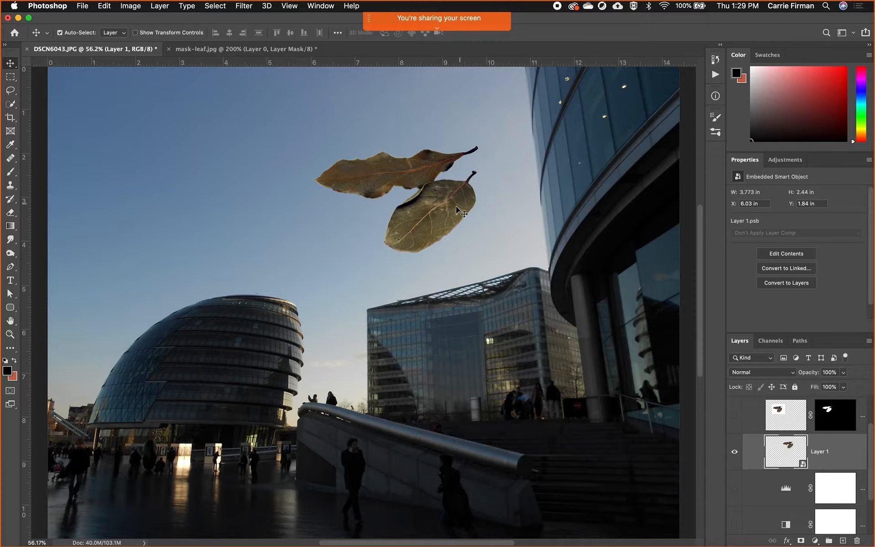
Rotate the Layer 1 leaves about 79.8° clockwise and move them next to the curved glass tower.
left_click_drag(442, 212, 414, 225)
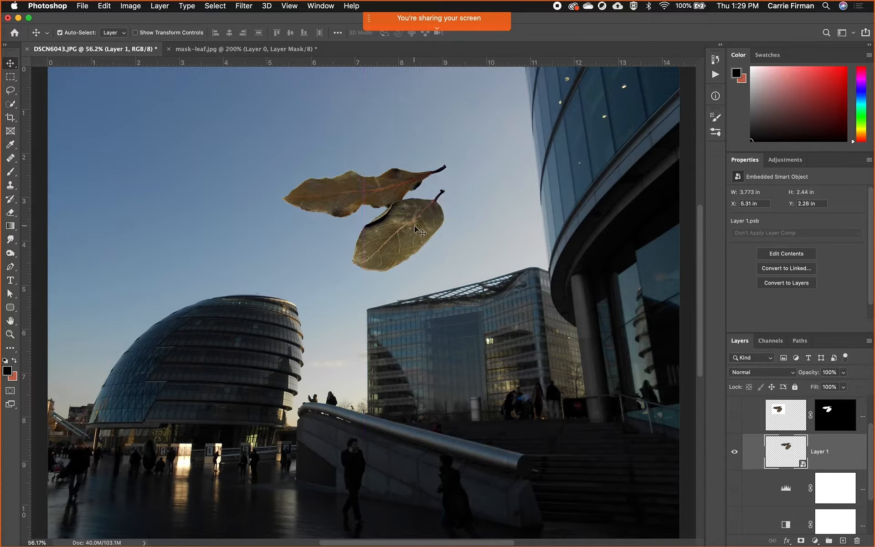
key("super+t")
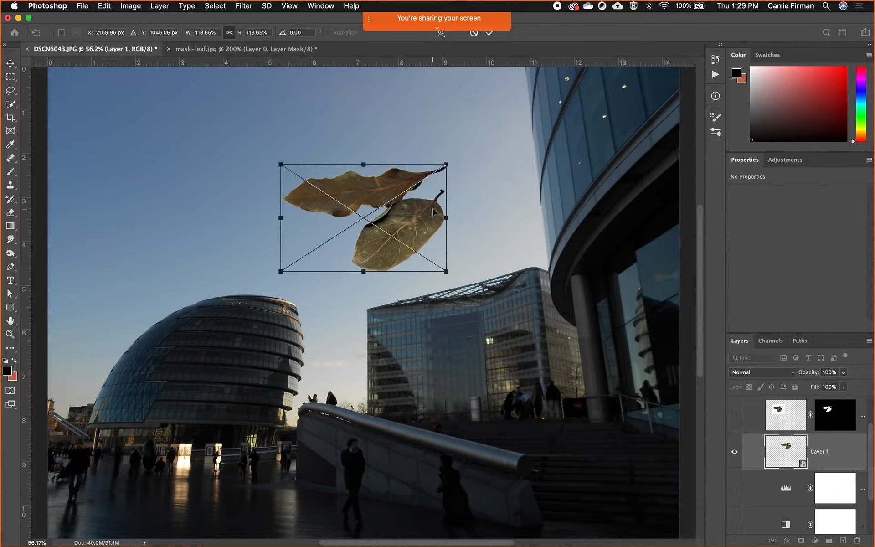
left_click_drag(463, 160, 442, 310)
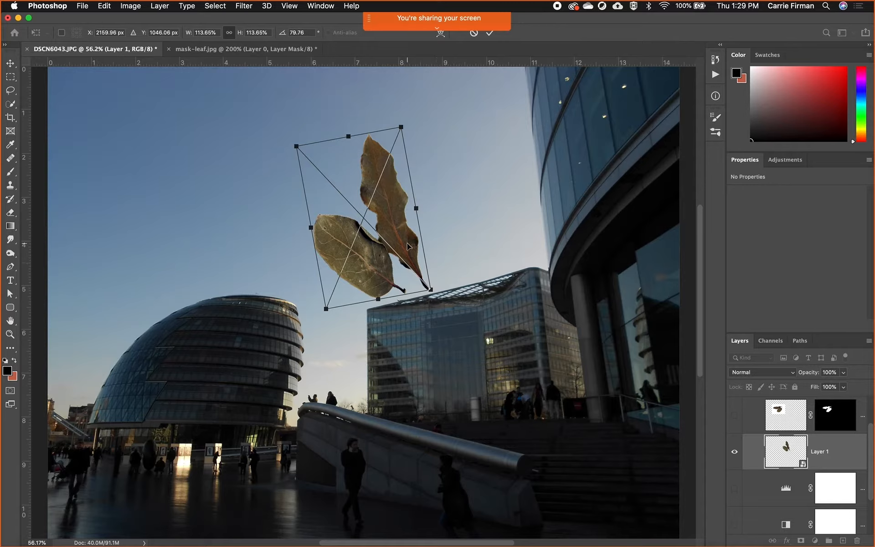
left_click_drag(407, 246, 498, 209)
key("Return")
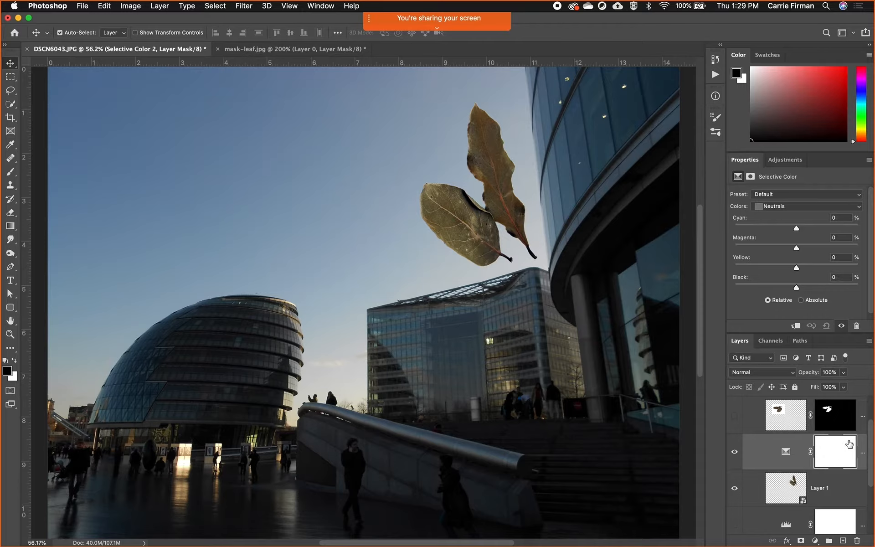
Delete the Selective Color adjustment layer above Layer 1.
key("Delete")
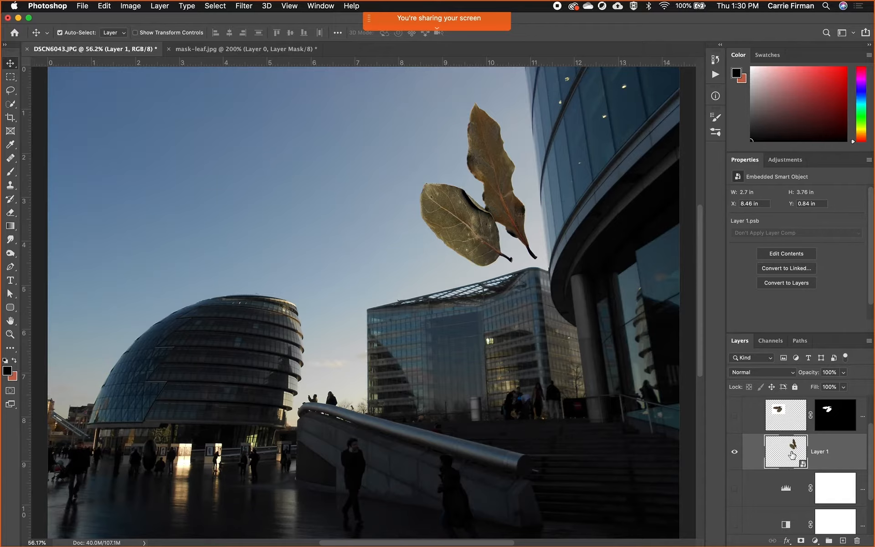
Add a Selective Color adjustment layer above Layer 1, masked to the shape of the Layer 1 leaves.
left_click(792, 454, "super")
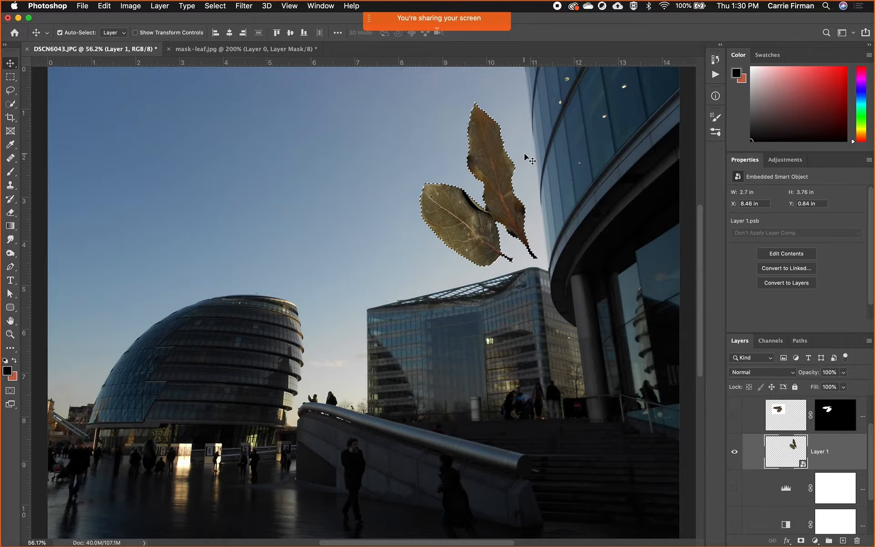
left_click(789, 160)
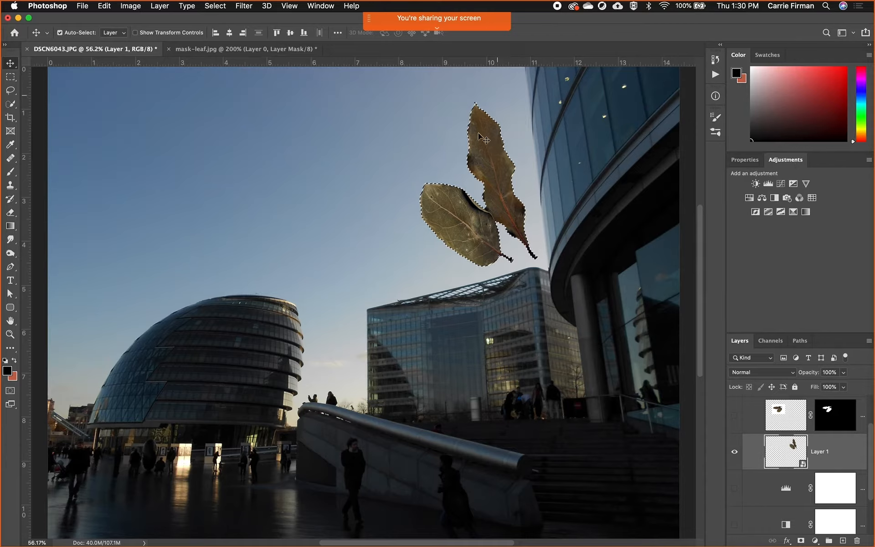
left_click(793, 212)
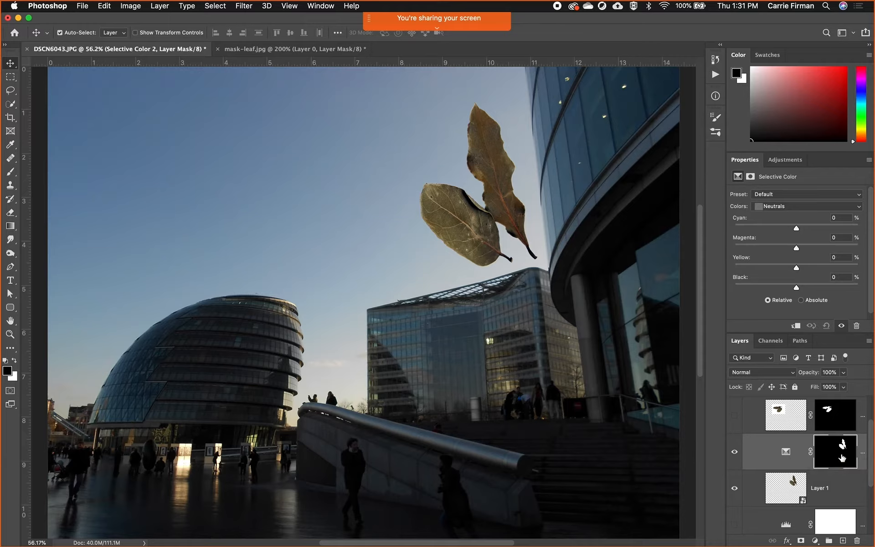
In the Selective Color adjustment, set the Neutrals to Magenta +55% and Yellow +44% to turn the leaves orange-red.
left_click(791, 209)
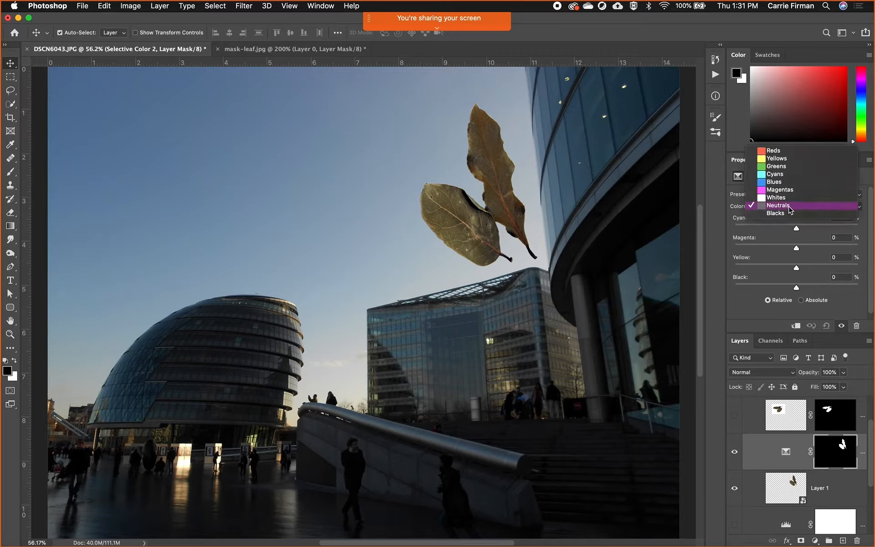
left_click(789, 207)
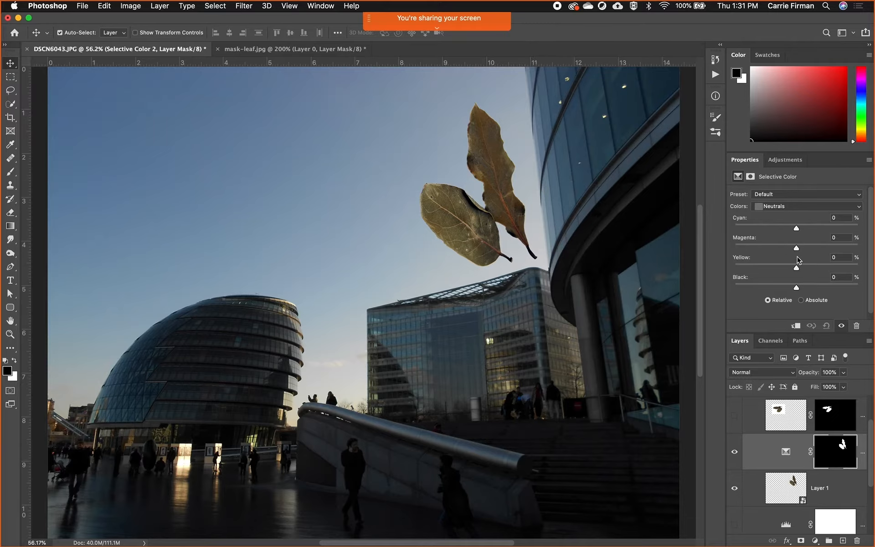
left_click_drag(796, 247, 837, 247)
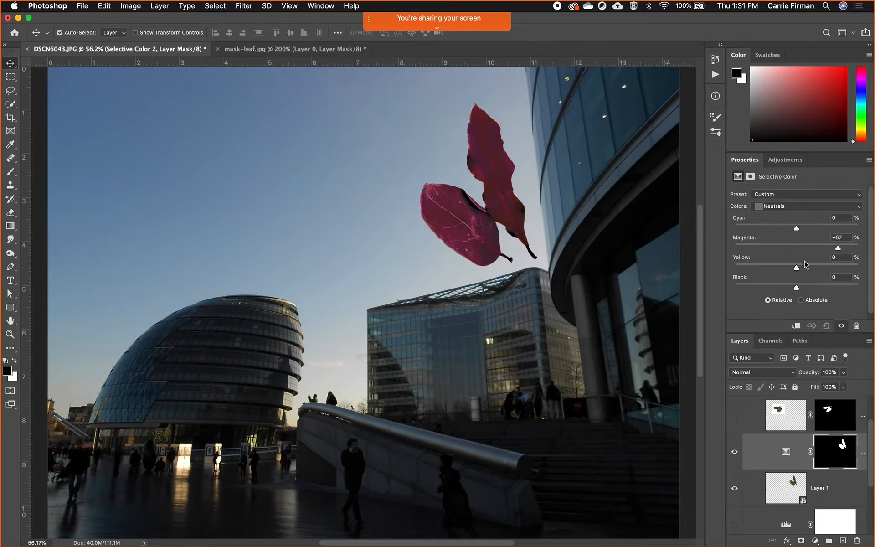
left_click_drag(796, 268, 838, 269)
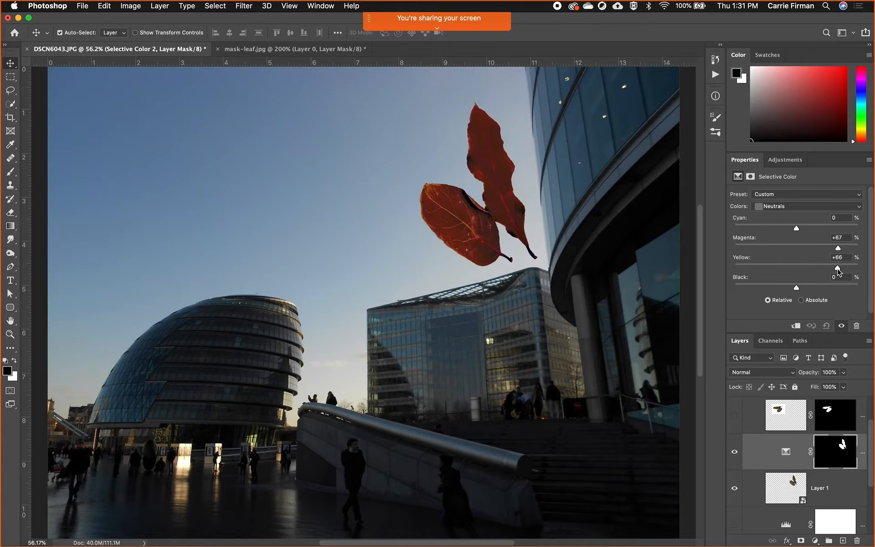
left_click_drag(837, 248, 825, 269)
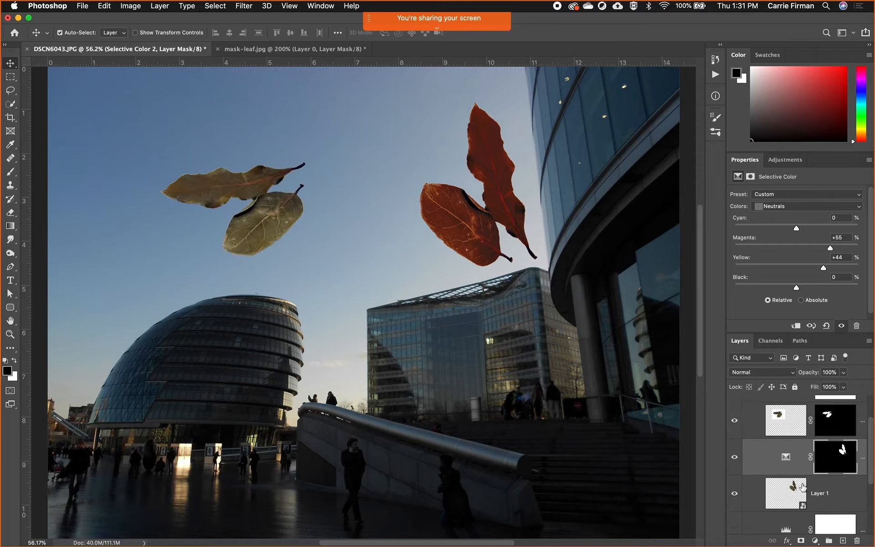
Load a selection from Layer 2's pixels, and replace it with one loaded from its layer mask that outlines the leaves.
scroll(803, 492, "up", 2)
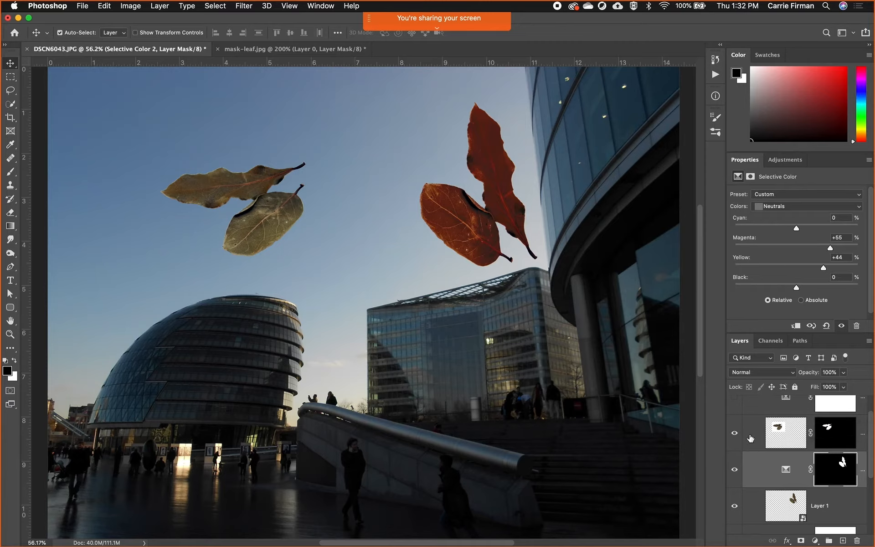
left_click(775, 428)
key("super")
left_click(775, 429, "super")
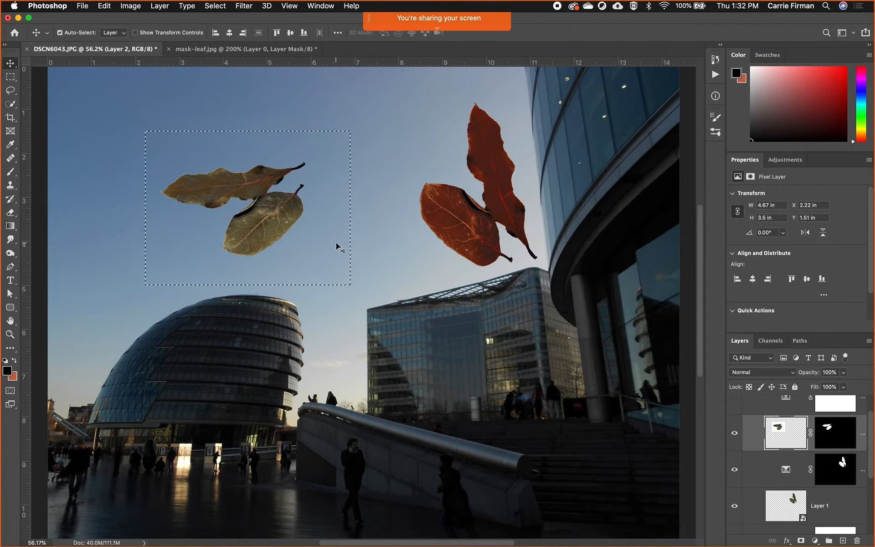
left_click(836, 440, "super")
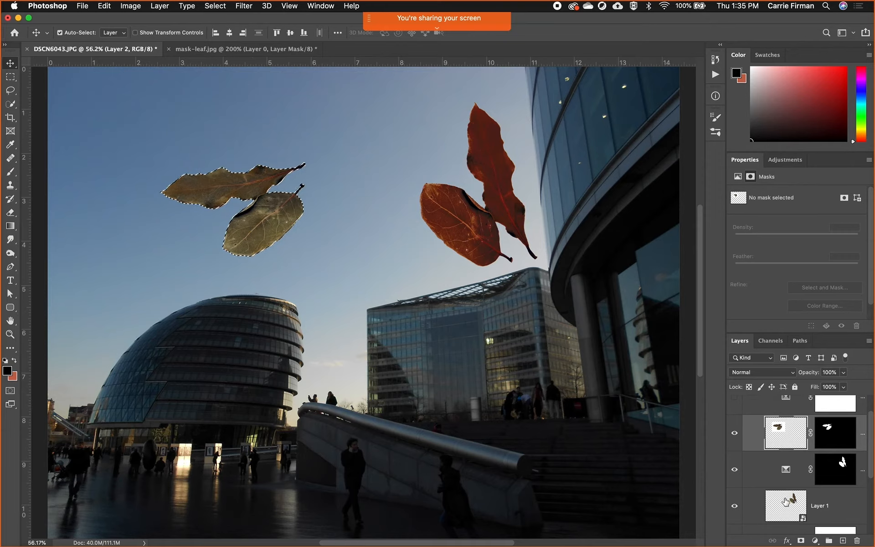
scroll(835, 478, "down", 1)
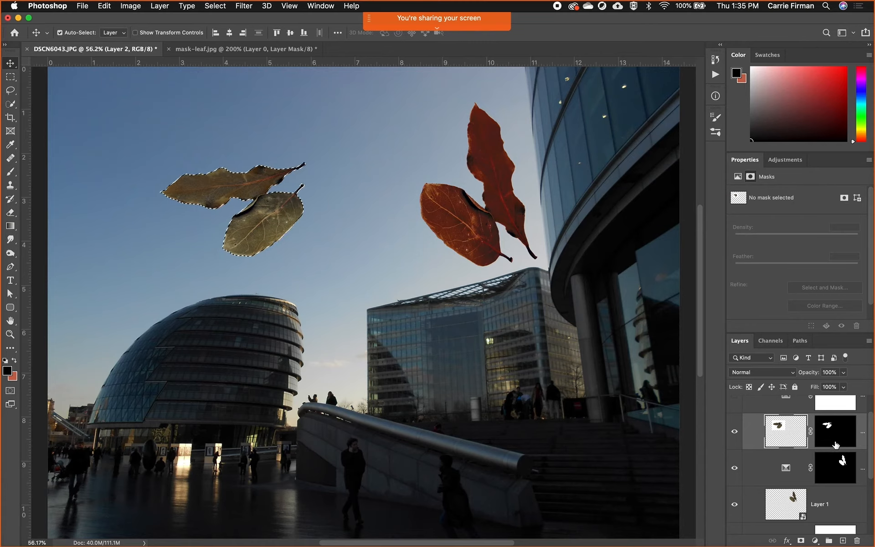
scroll(835, 440, "up", 2)
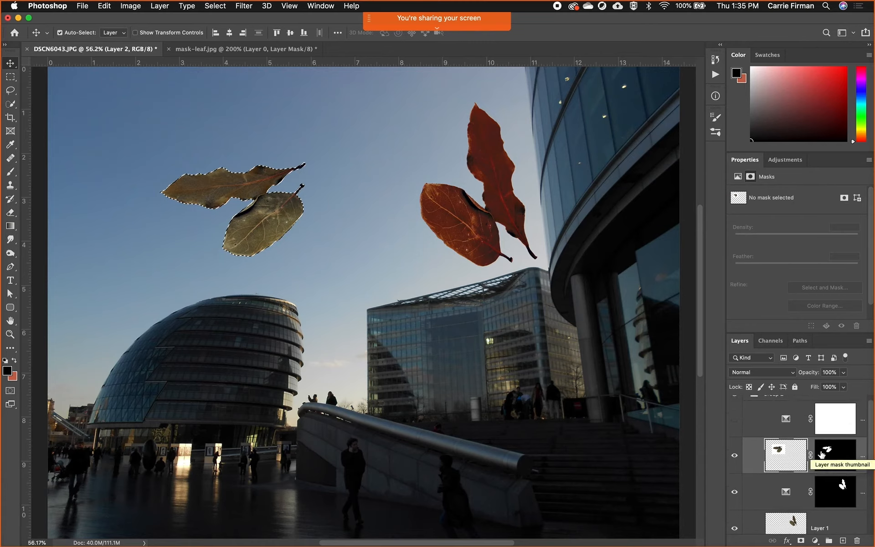
Try moving both leaf layers down over the buildings without their color adjustment, and toggle the Selective Color layer's visibility.
scroll(820, 454, "down", 5)
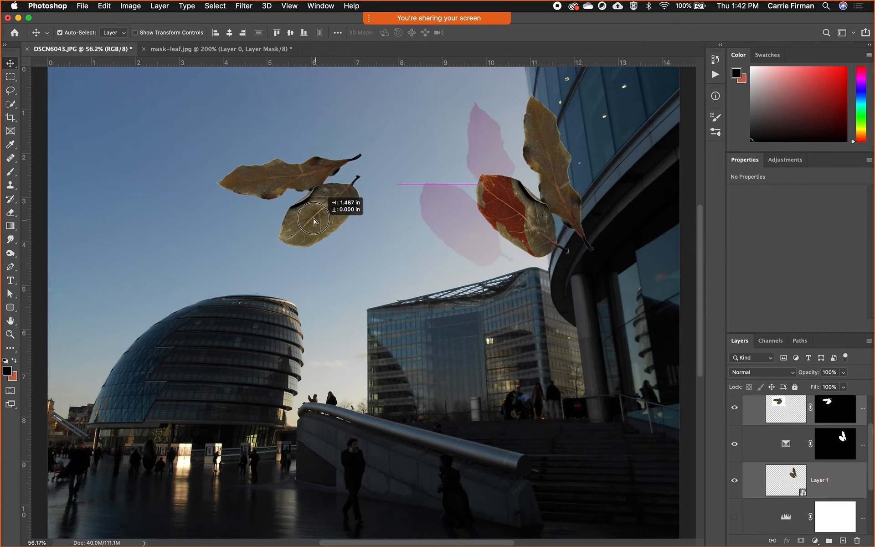
left_click_drag(318, 228, 326, 381)
scroll(853, 463, "up", 2)
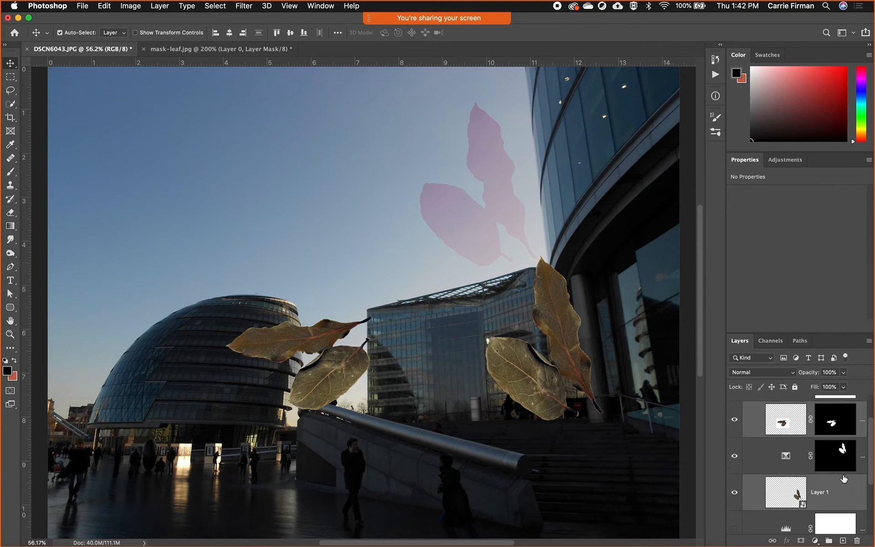
left_click(733, 463)
left_click(733, 464)
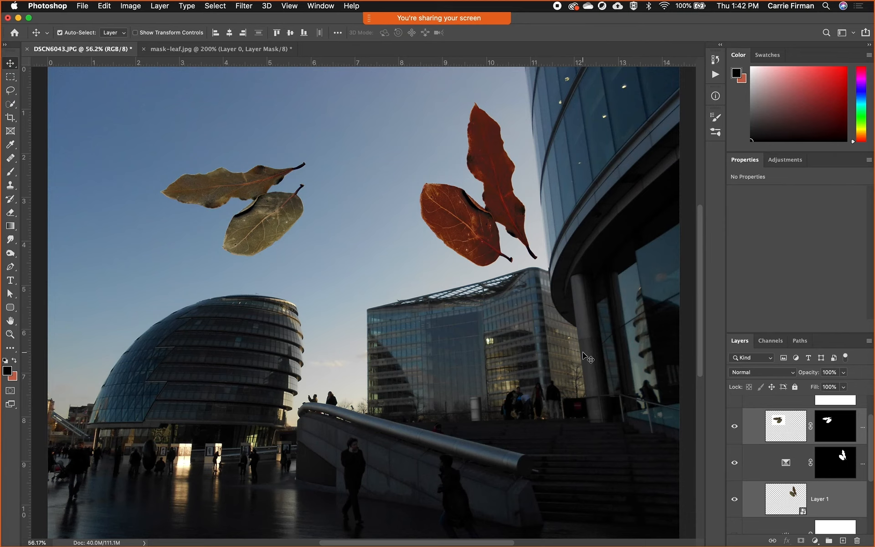
Select the Selective Color adjustment together with Layer 1 and look through the commands available for them.
left_click(776, 467)
left_click(783, 496)
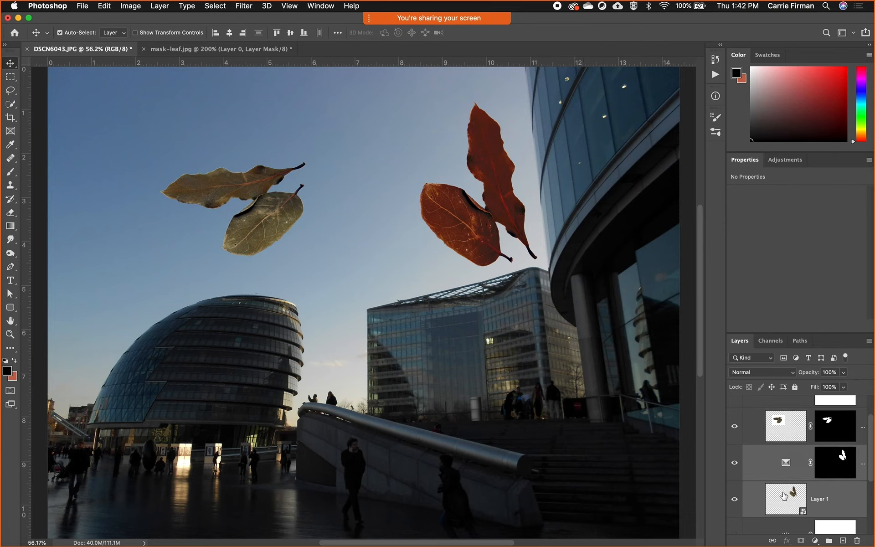
right_click(783, 496)
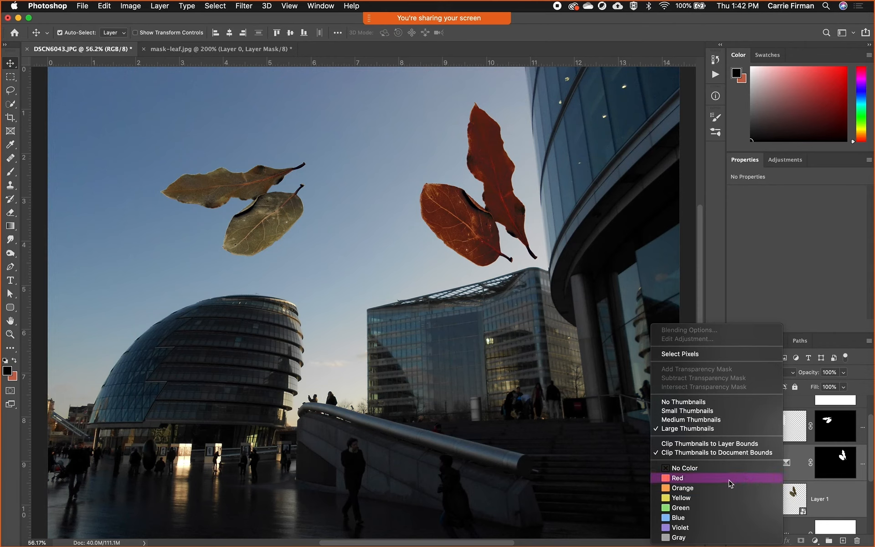
left_click(852, 506)
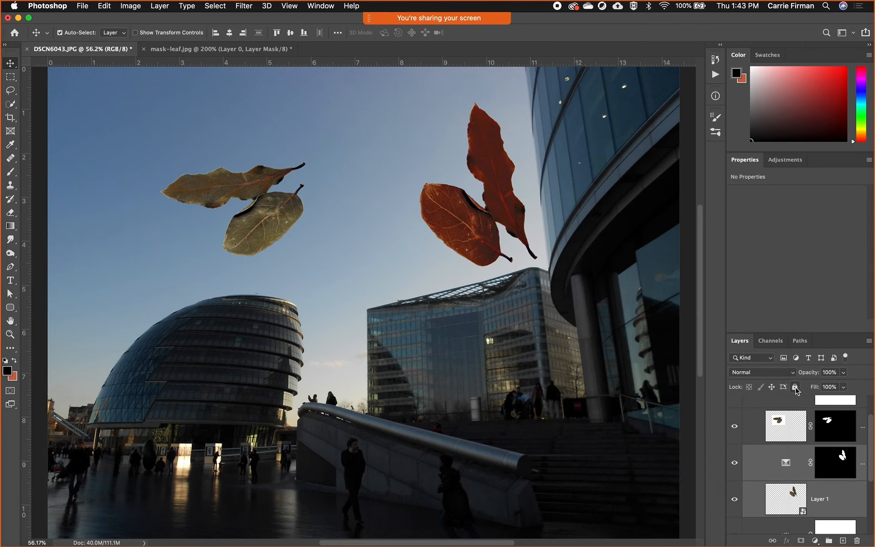
Hide Layer 1 and Layer 2 to view the Selective Color effect on the sky, and show both layers again.
left_click(734, 498)
left_click(734, 425)
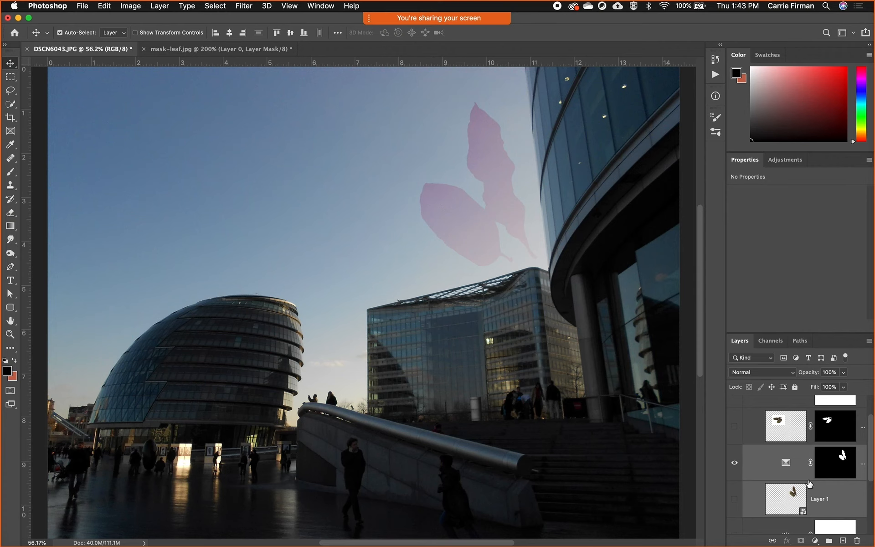
left_click(734, 499)
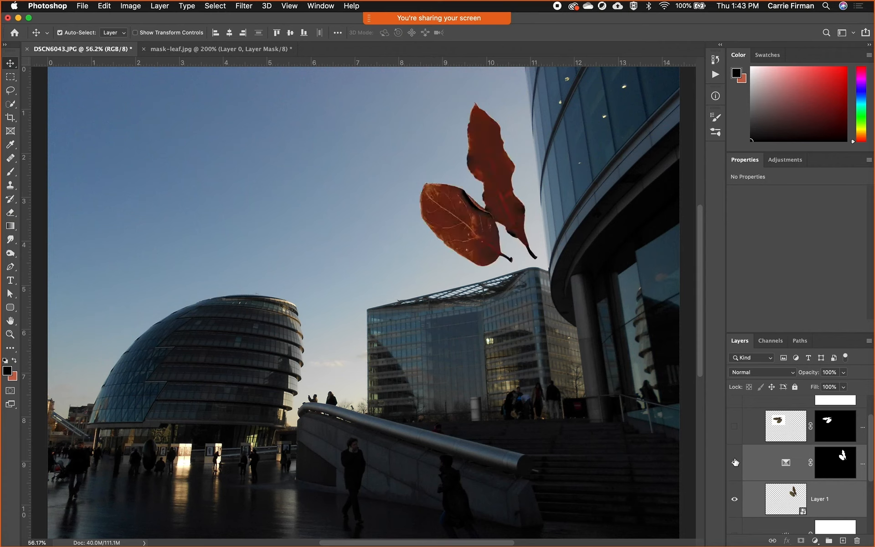
left_click(733, 425)
Make the London City Hall background photo the active layer.
scroll(747, 447, "up", 1)
scroll(747, 447, "down", 3)
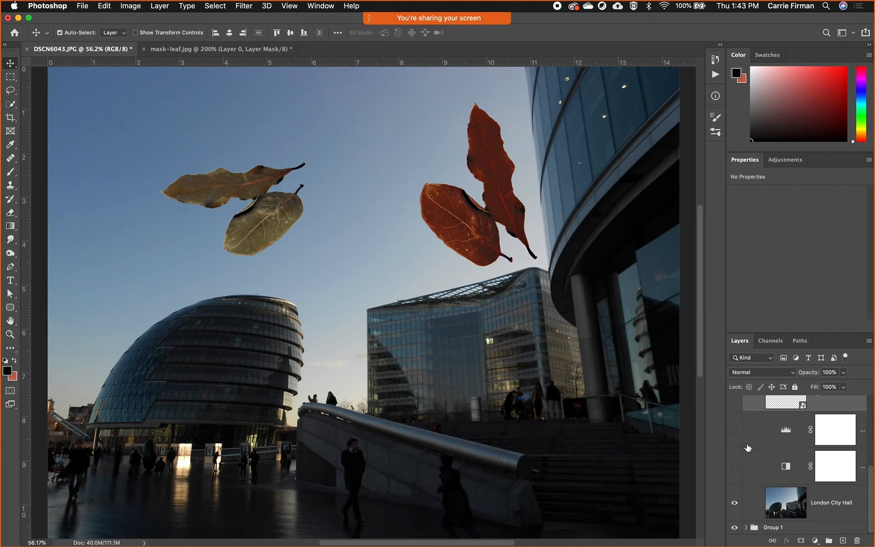
left_click(842, 514)
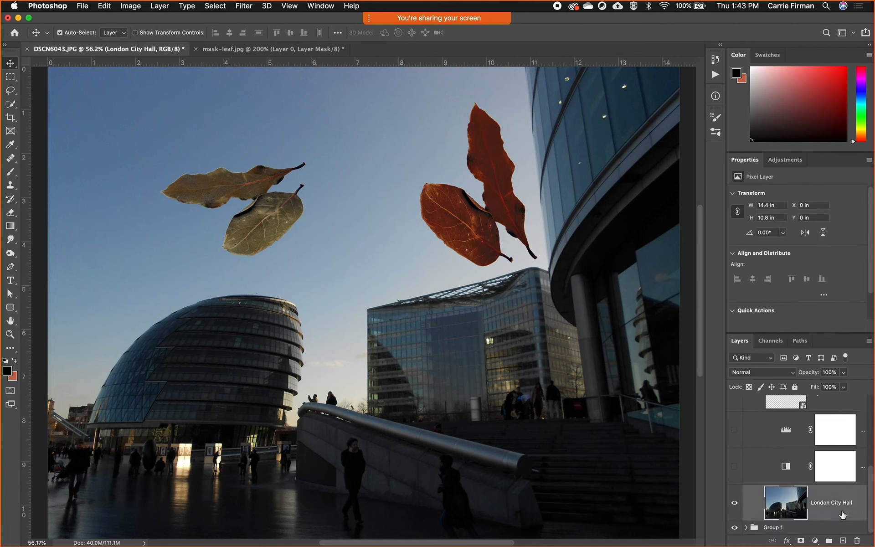